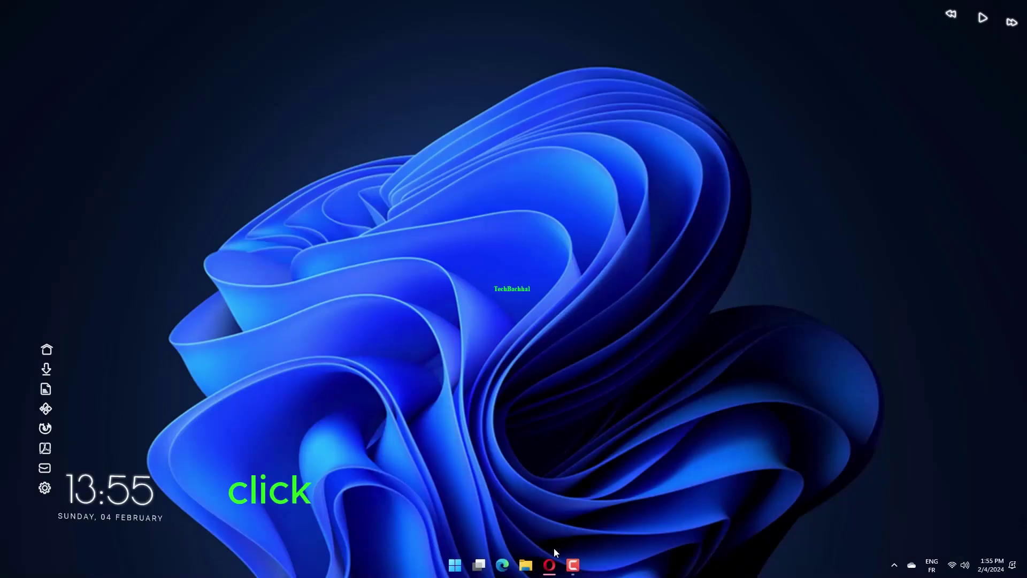
Reach the Recovery page under System in Windows Settings for advanced start-up.
key("super")
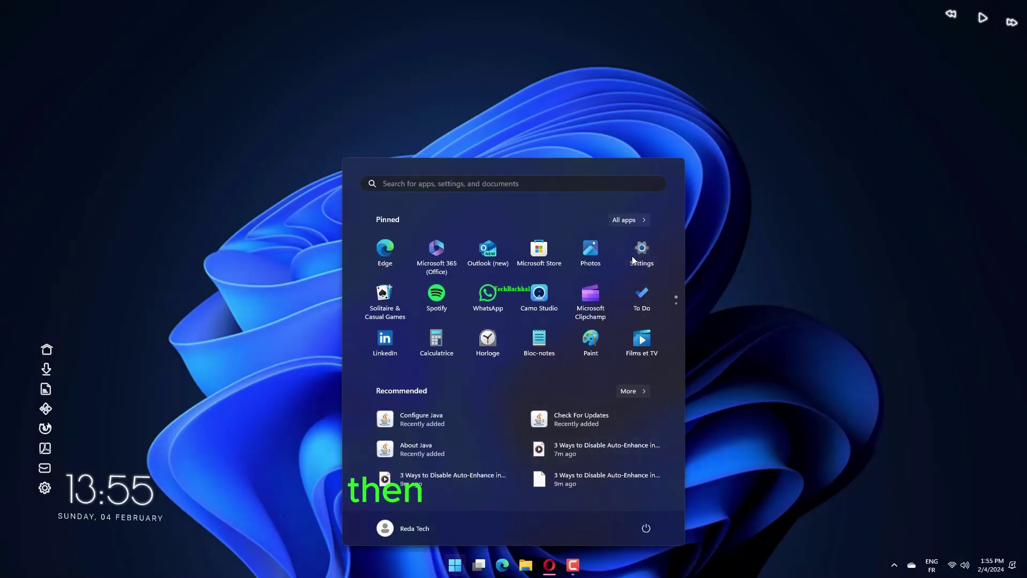
left_click(631, 256)
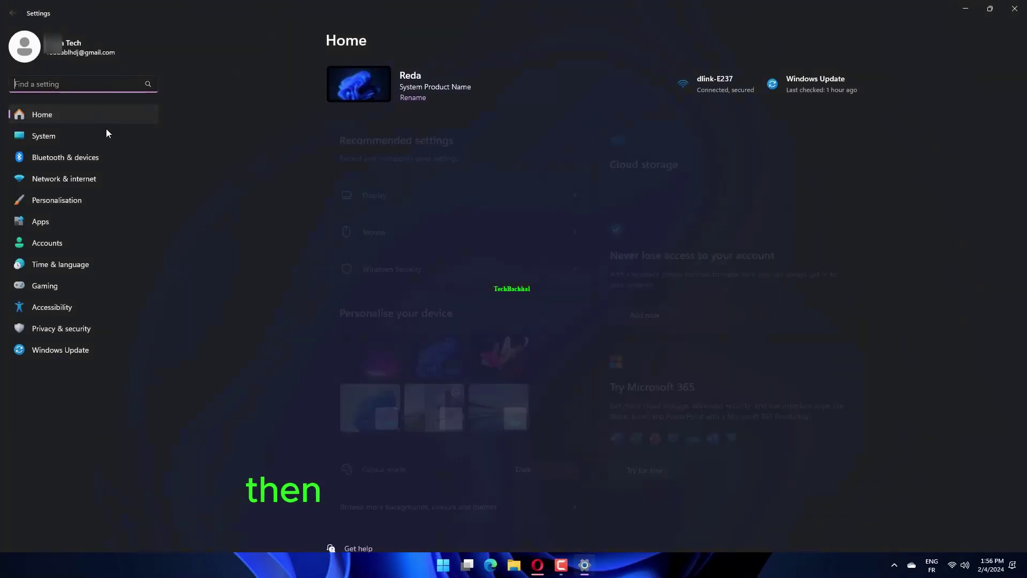
left_click(108, 134)
scroll(492, 370, "down", 5)
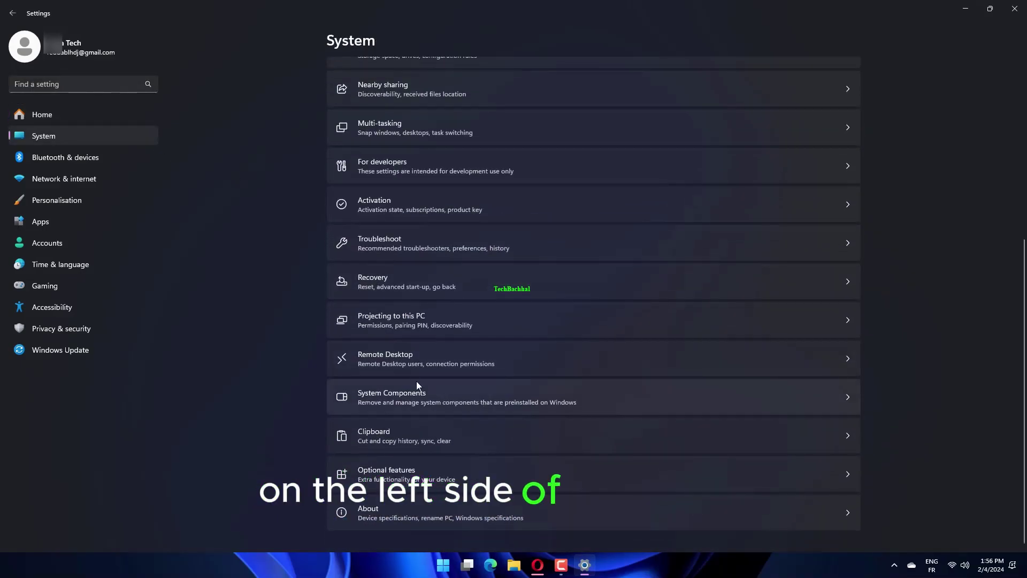
left_click(509, 290)
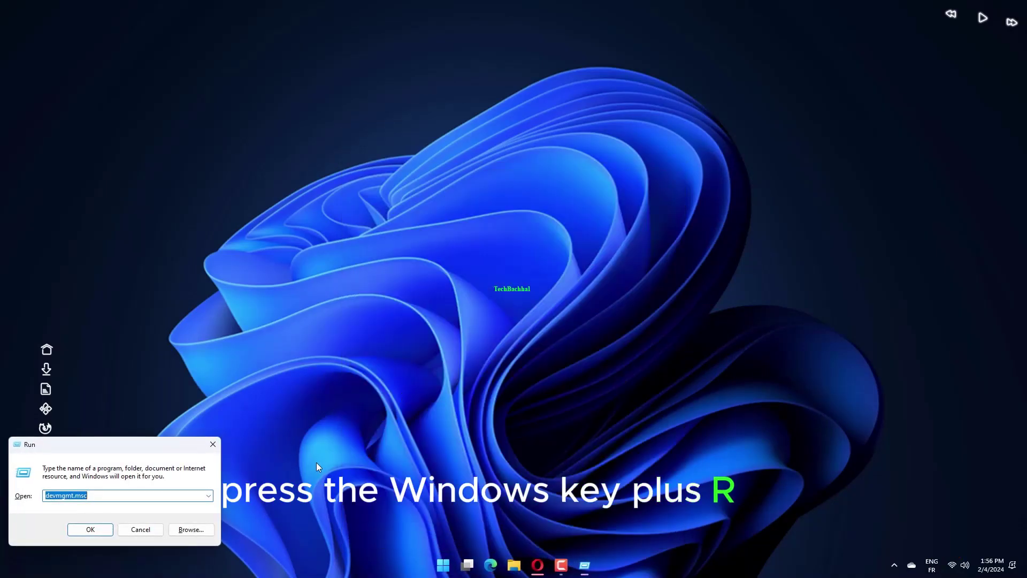
type("cmd")
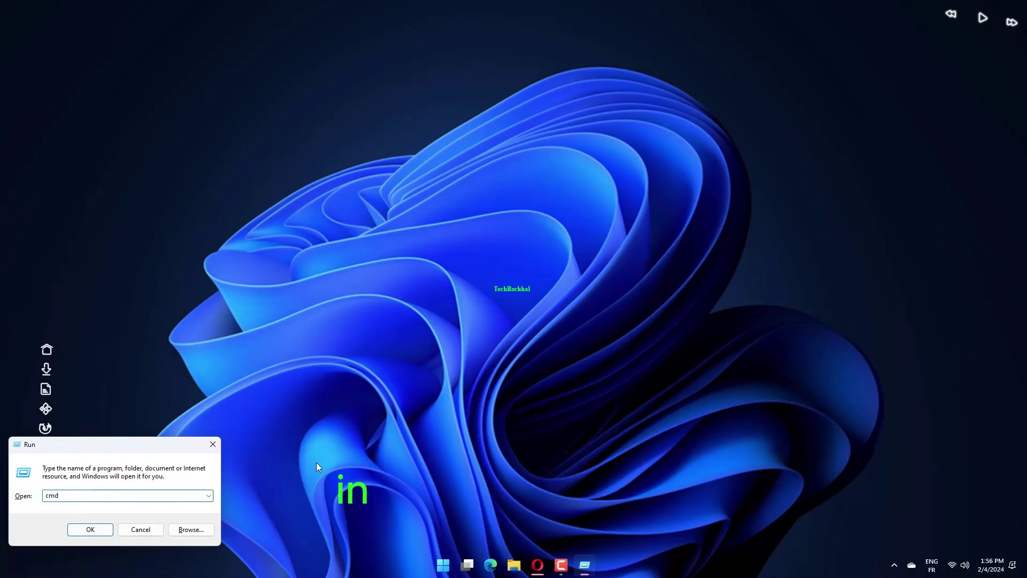
Launch Command Prompt from Run, enter the DISM ScanHealth and RestoreHealth commands, then close it.
key("Return")
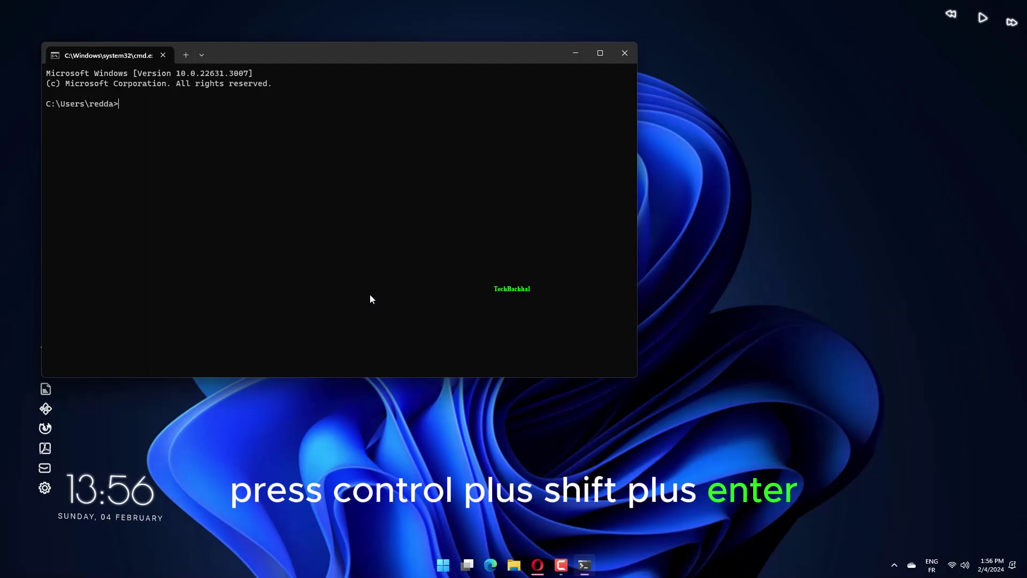
type("DISM /Online /Cleanup-Image /ScanHealth")
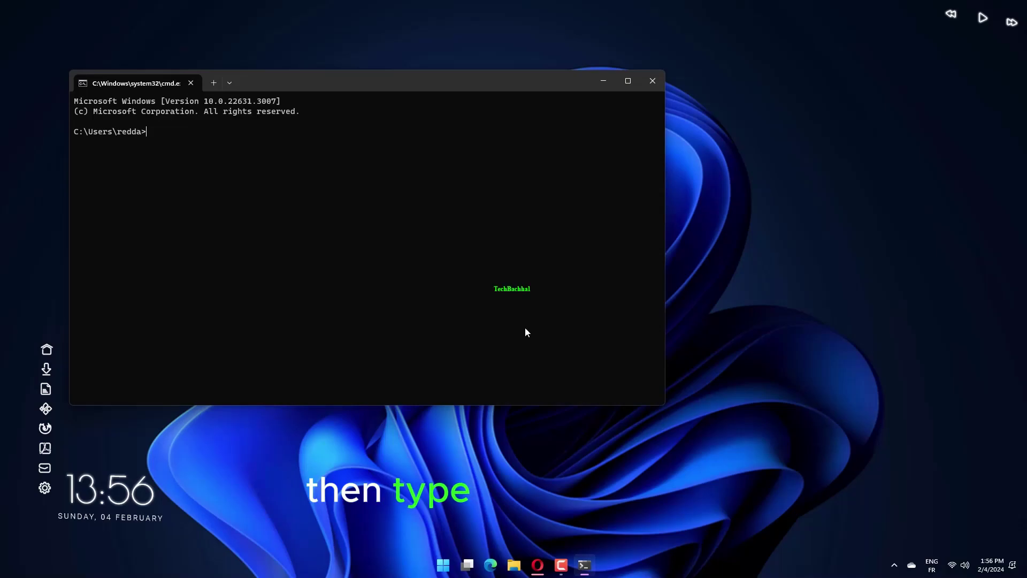
type("DISM /Online /Cleanup-Image /RestoreHealth")
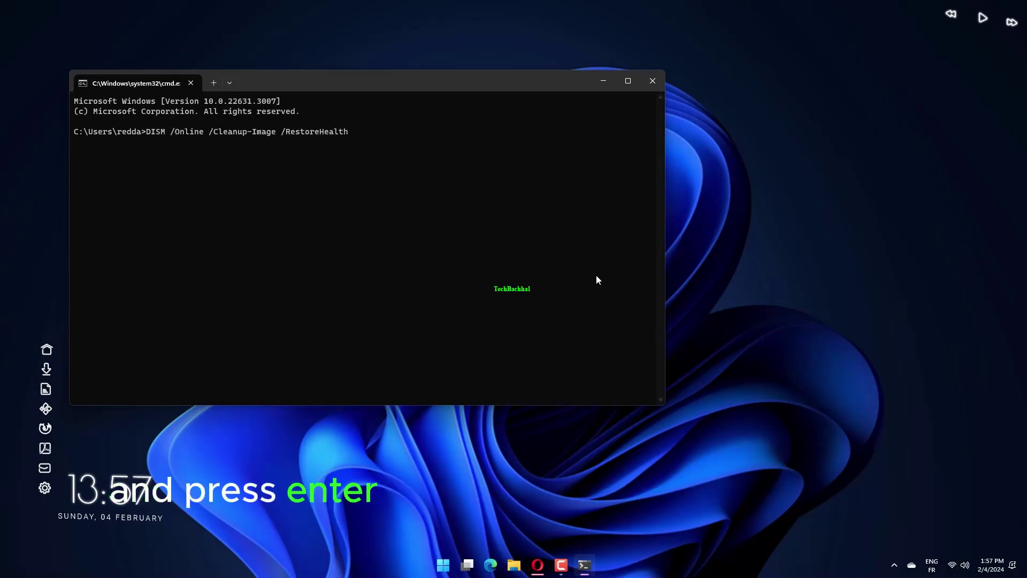
left_click(643, 84)
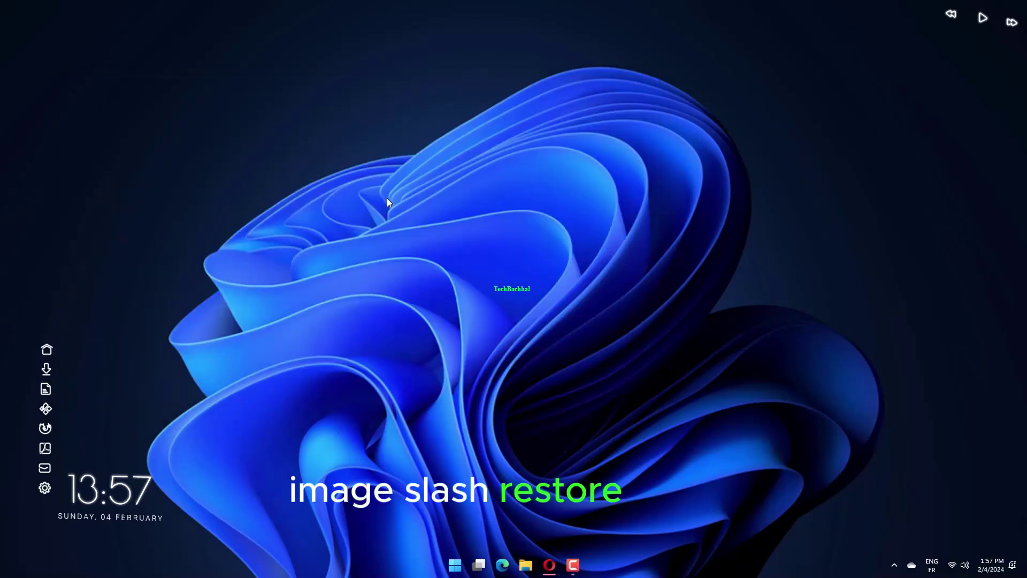
Relaunch Command Prompt via Win+R and run sfc /scannow on the system files.
key("super")
key("super+r")
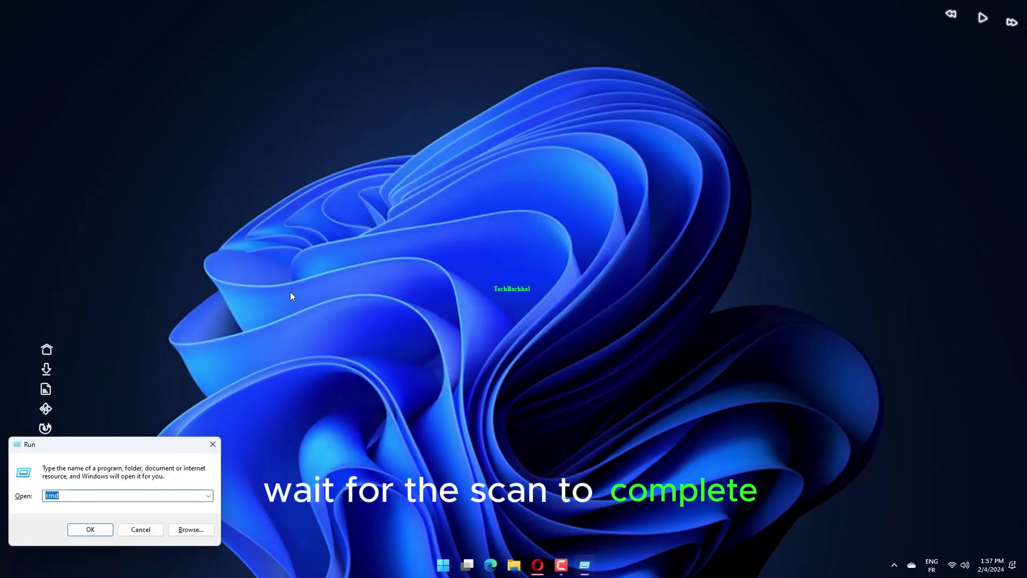
key("Return")
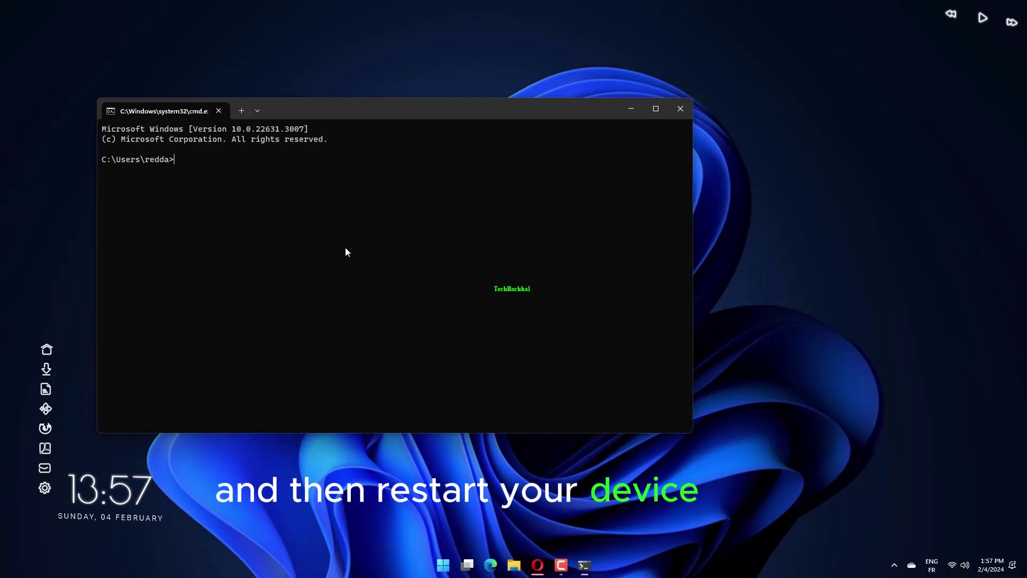
type("sfc/s")
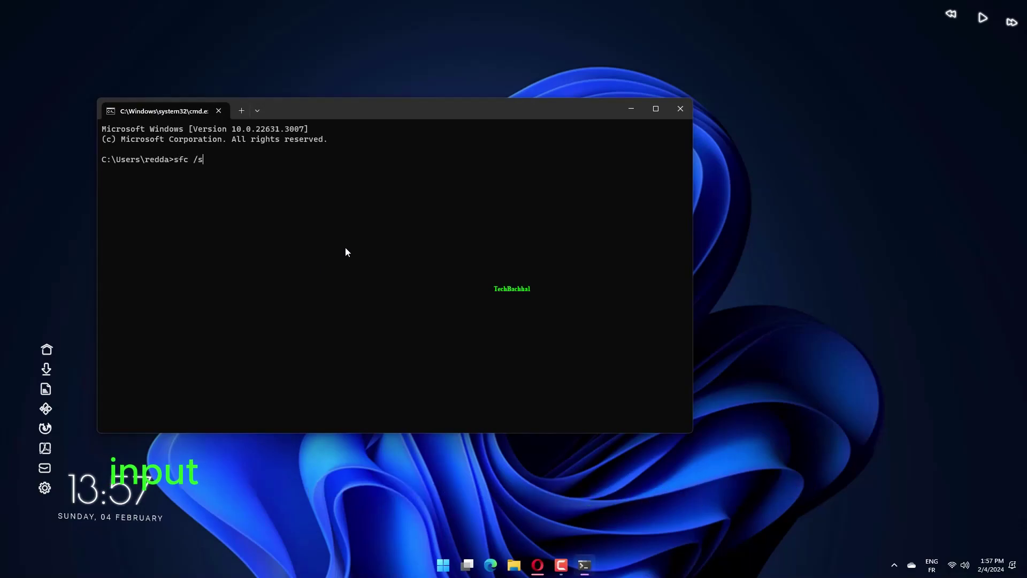
type("cannow")
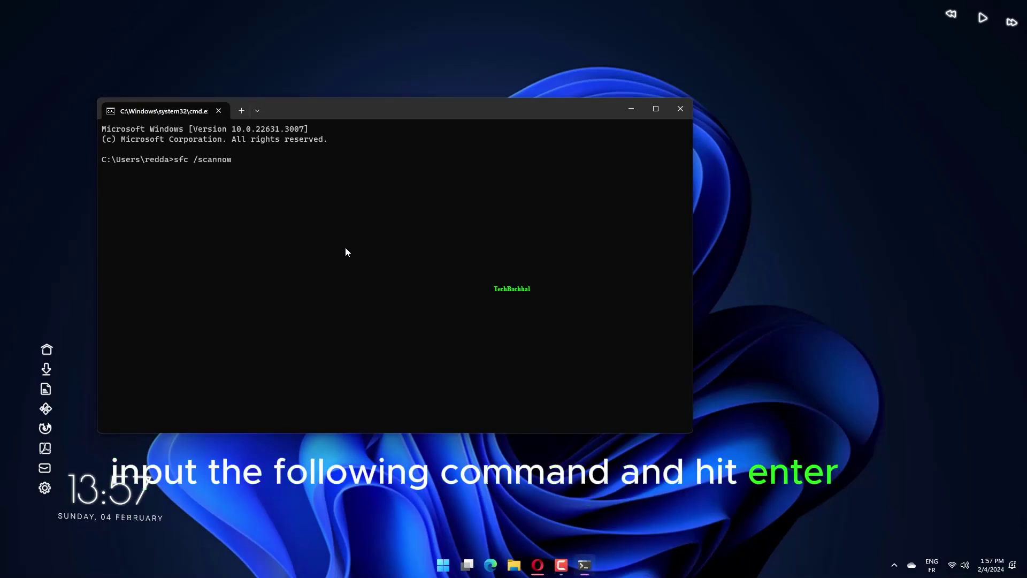
key("Return")
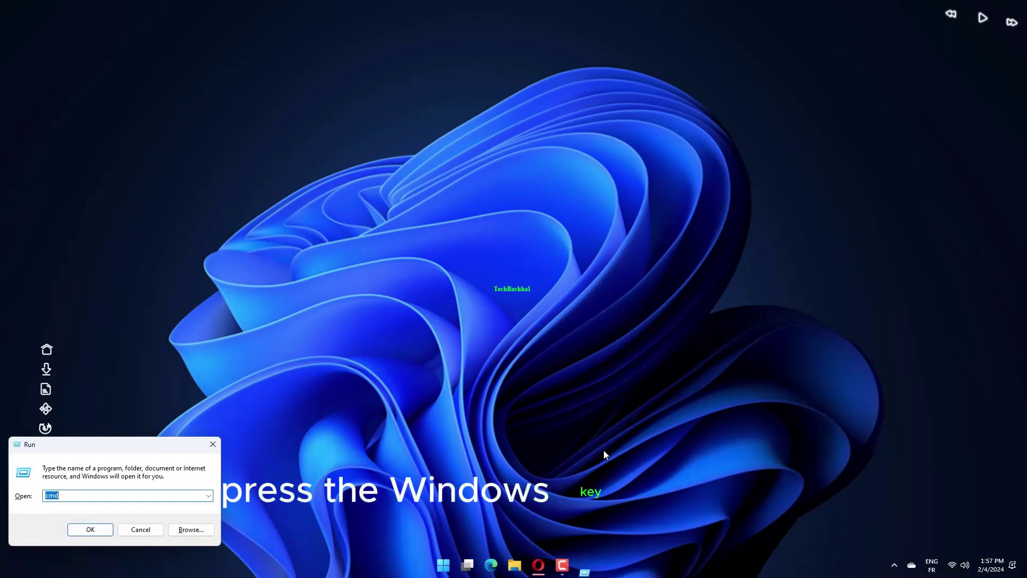
In services.msc review Windows Installer's properties (Manual, Stopped), then dismiss the error and close Services.
key("Return")
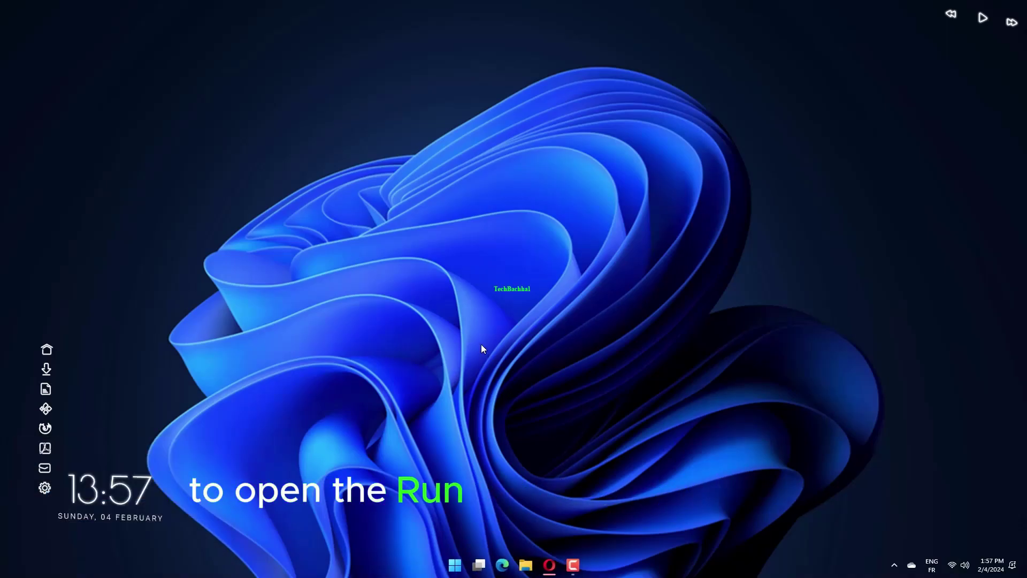
scroll(424, 275, "down", 15)
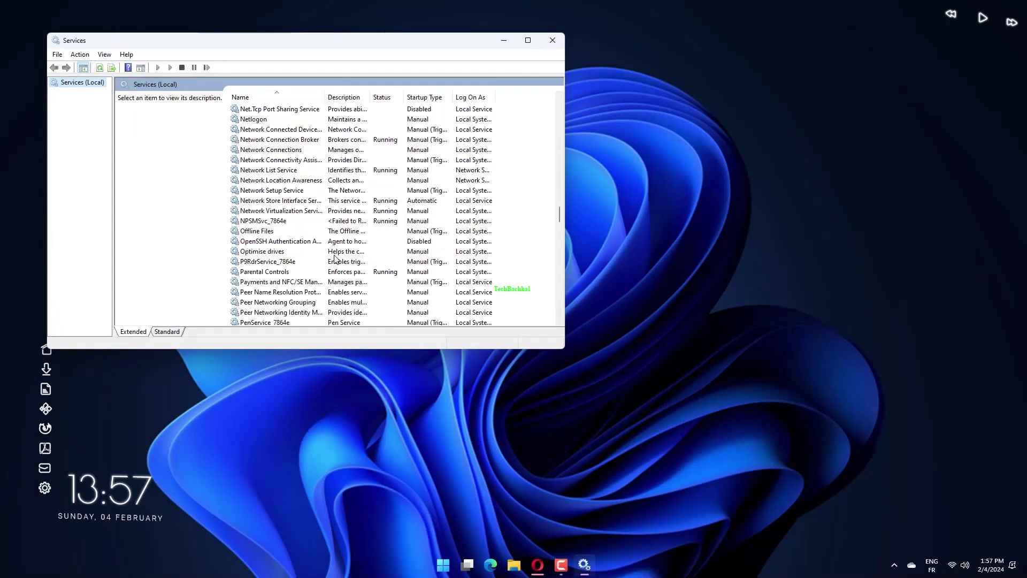
scroll(386, 269, "down", 10)
scroll(337, 260, "down", 10)
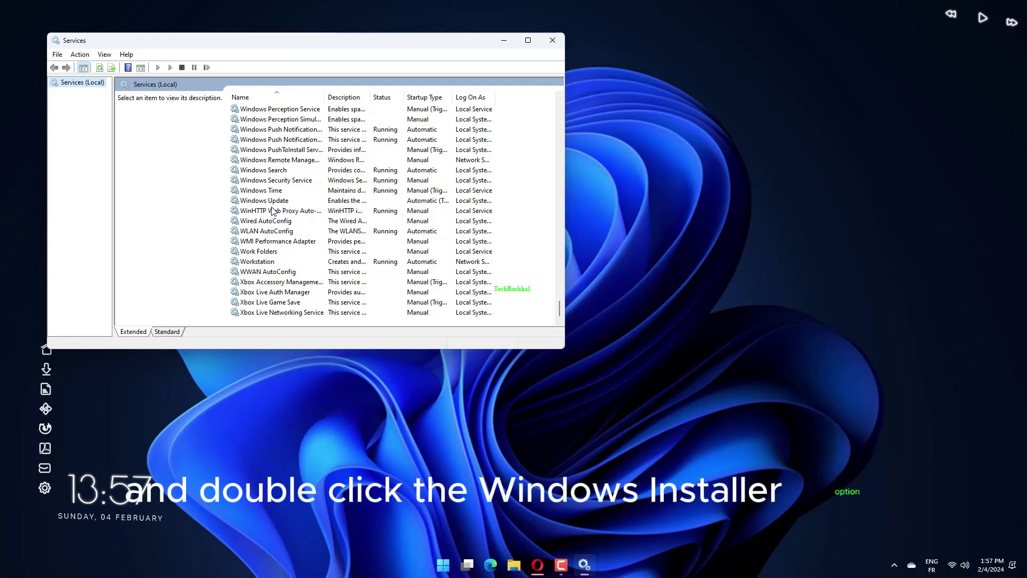
scroll(271, 215, "up", 4)
scroll(275, 201, "up", 3)
double_click(279, 251)
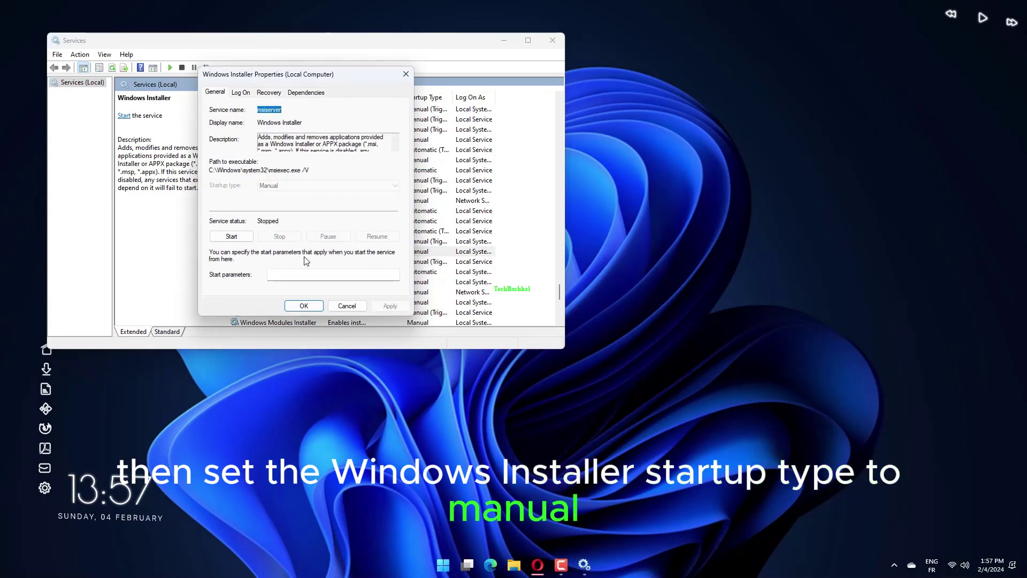
left_click(303, 305)
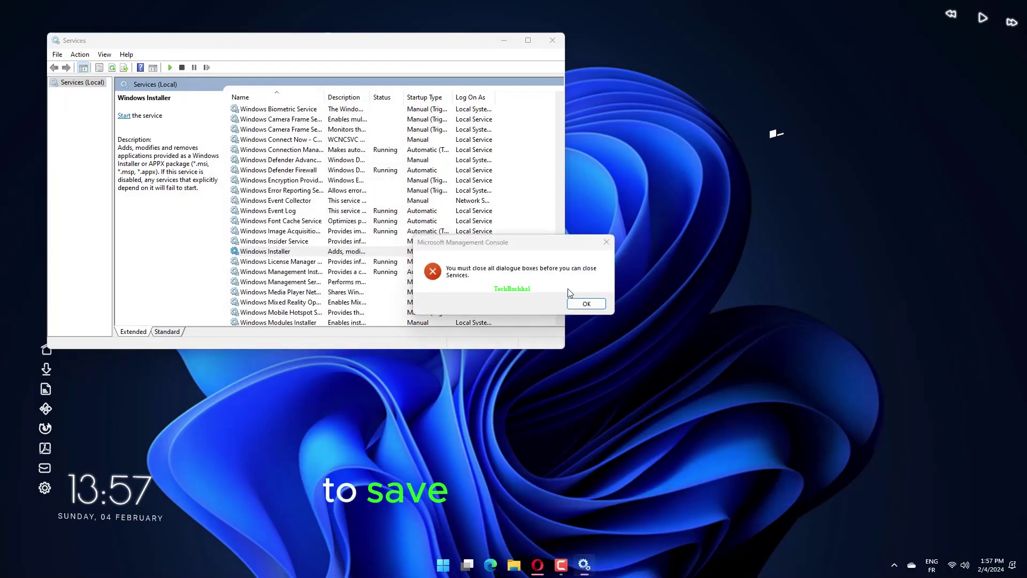
left_click(587, 310)
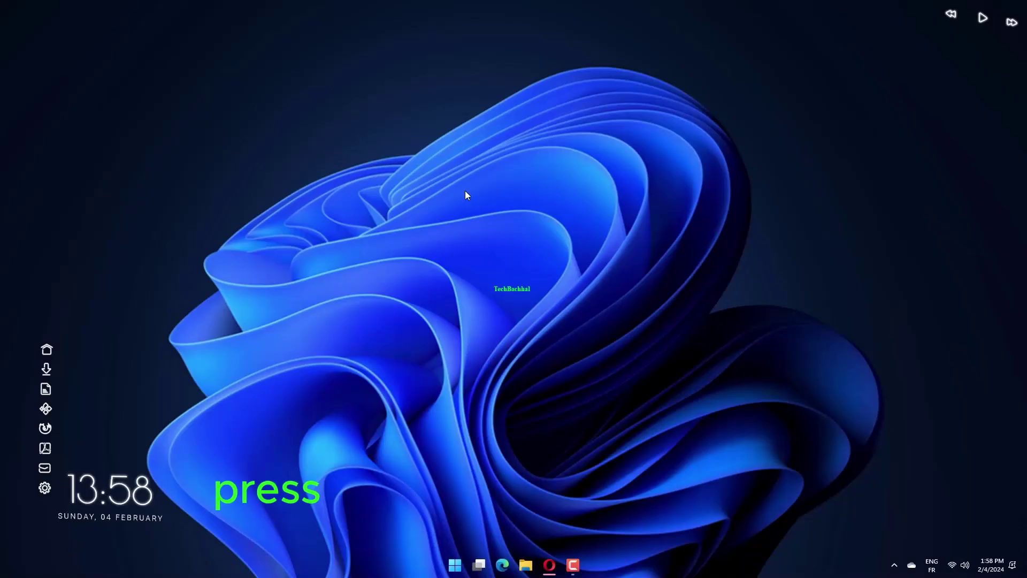
In a new Command Prompt run msiexec /unreg and leave msiexec /regserver ready at the prompt.
key("super+r")
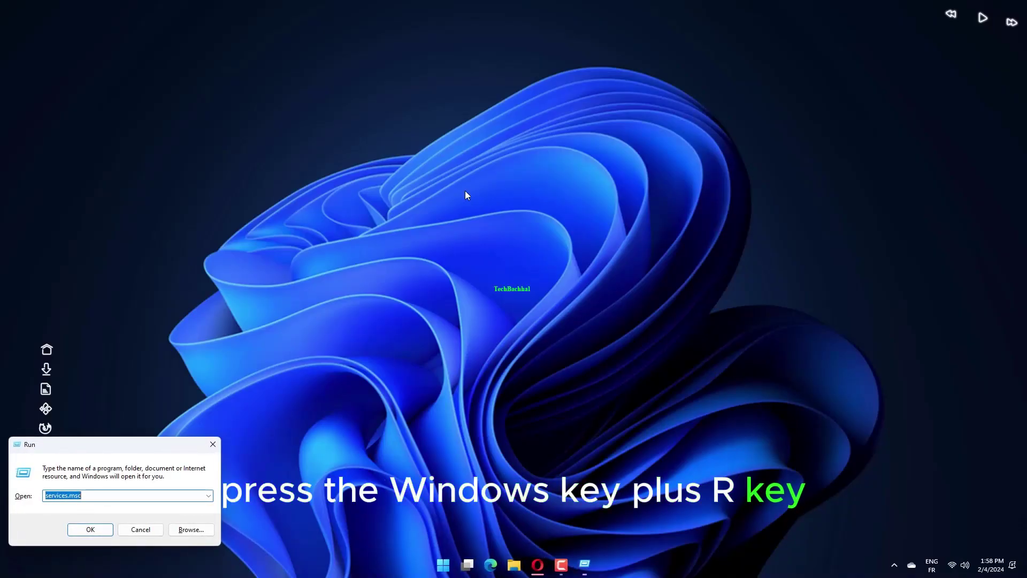
type("msiexec /unreg")
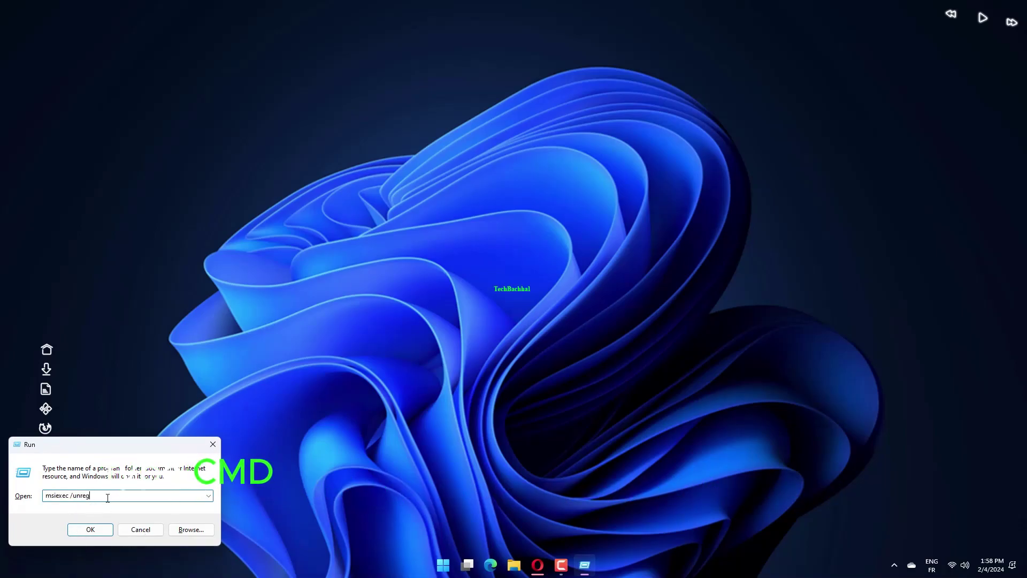
key("ctrl+a")
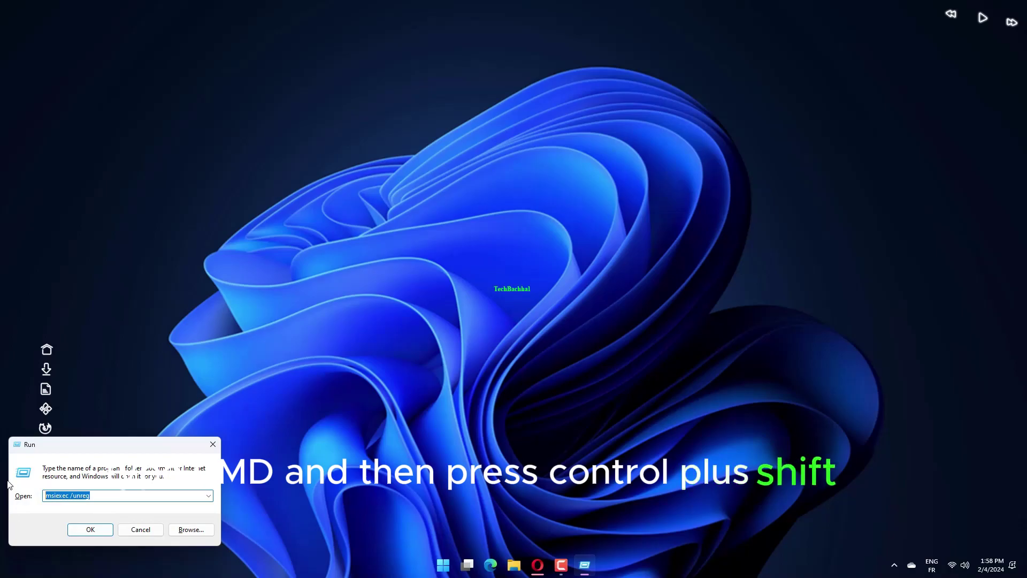
type("cmd")
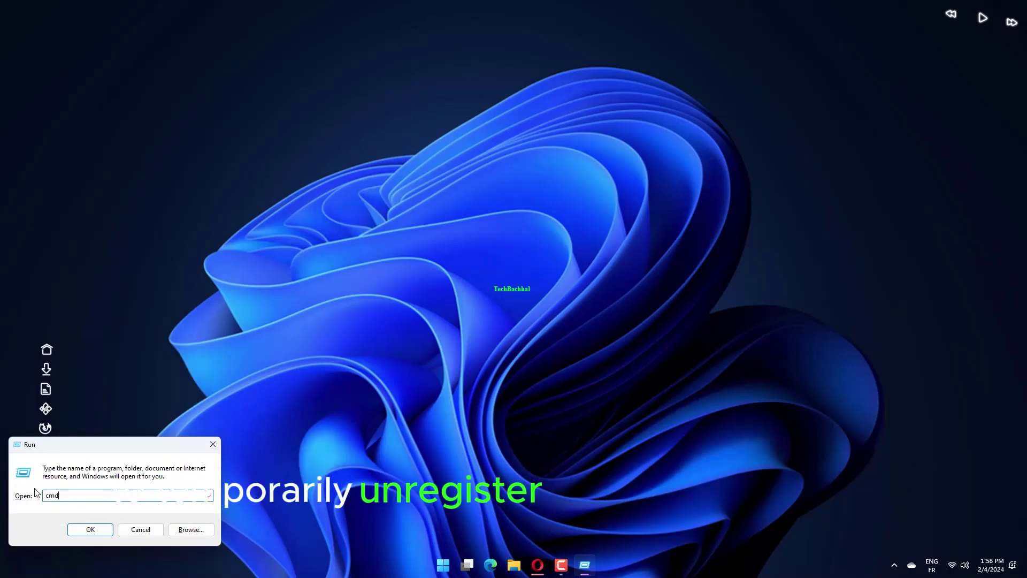
key("Return")
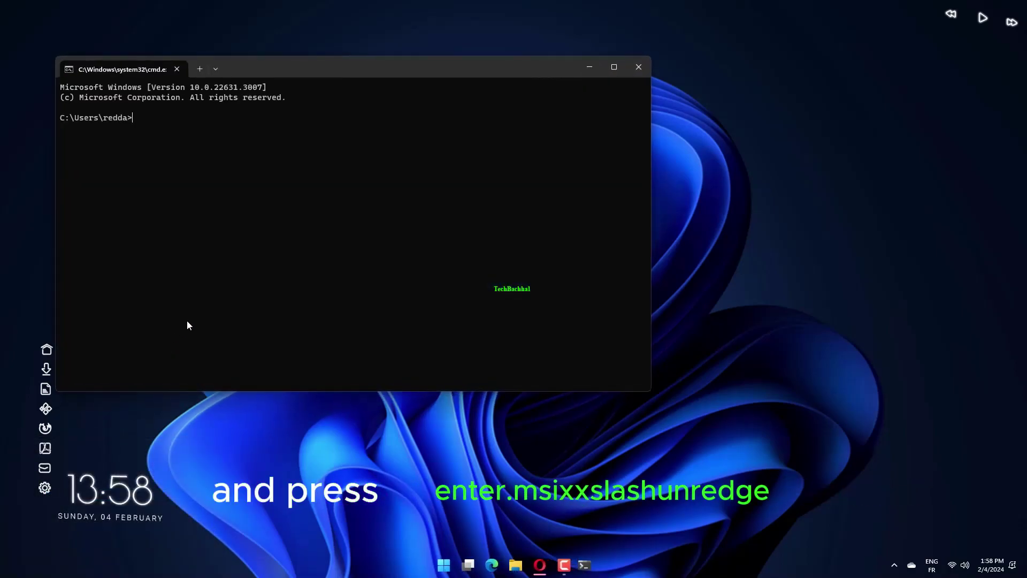
type("msiexec /unreg")
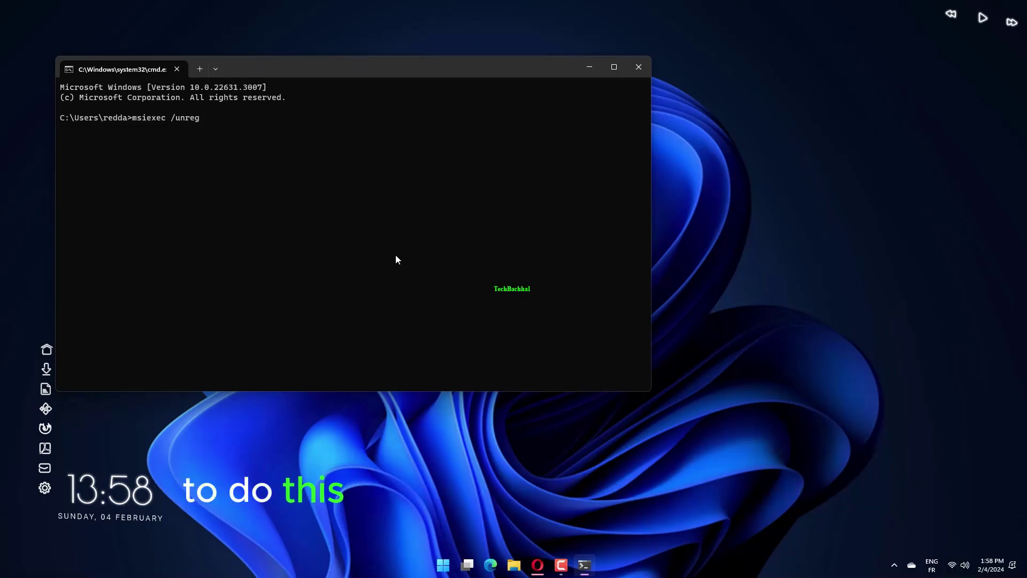
key("Return")
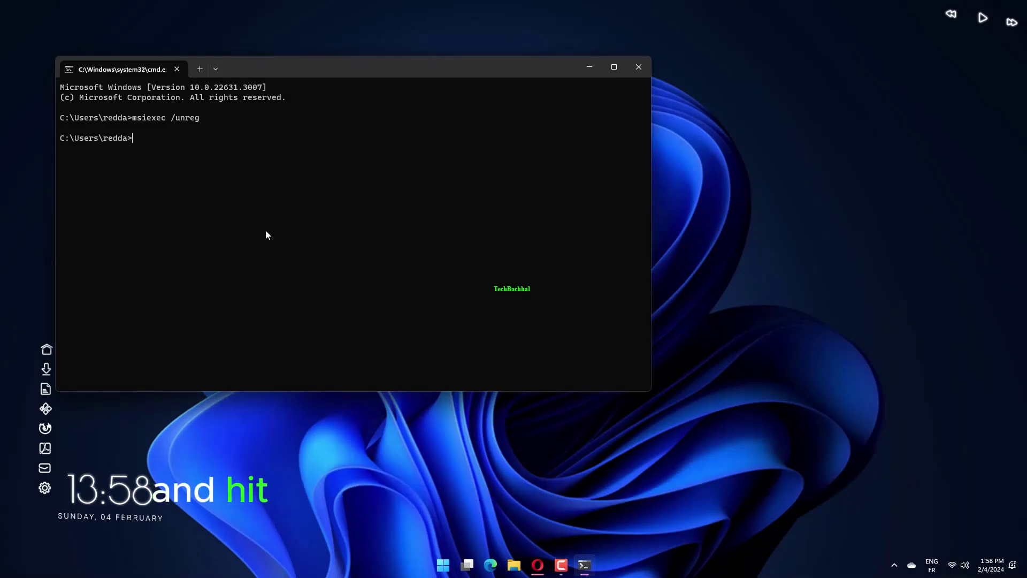
type("msiexec /regserver")
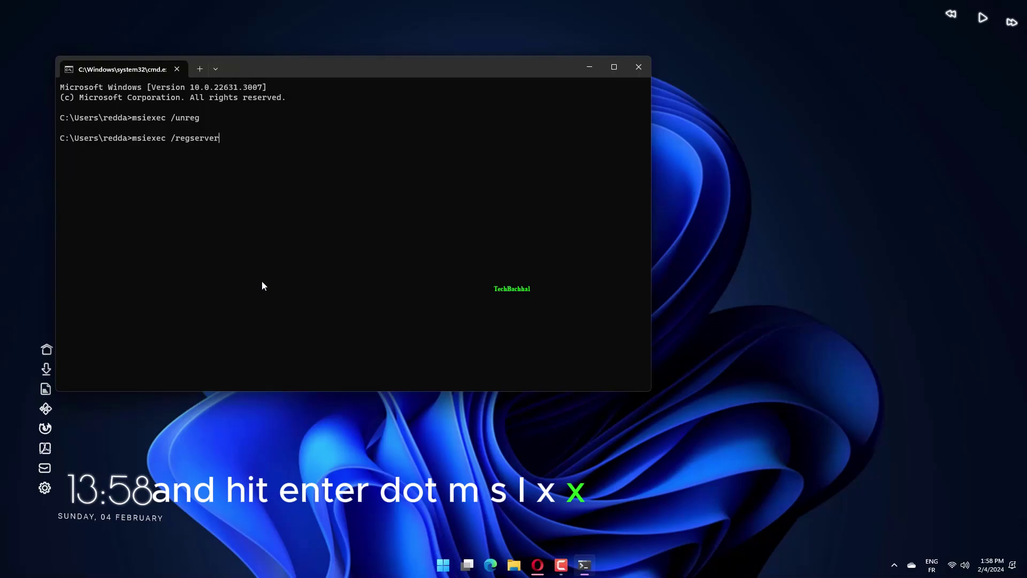